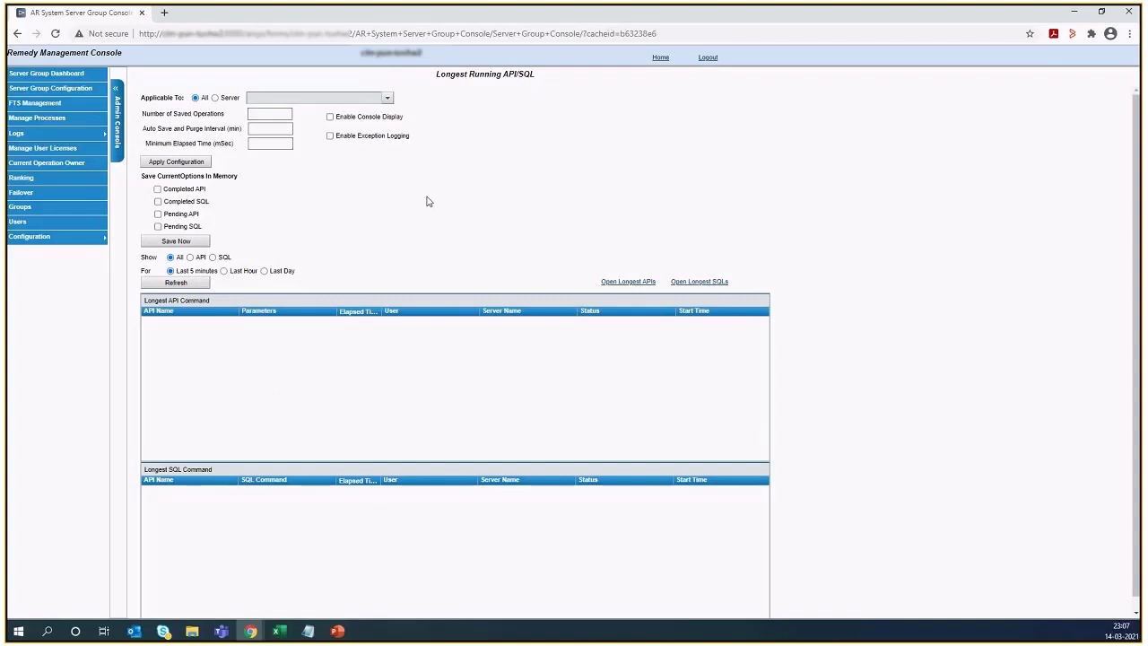
- Apply the longest running API/SQL settings to a specific server and enable exception logging
{"action": "left_click", "coordinate": [216, 98]}
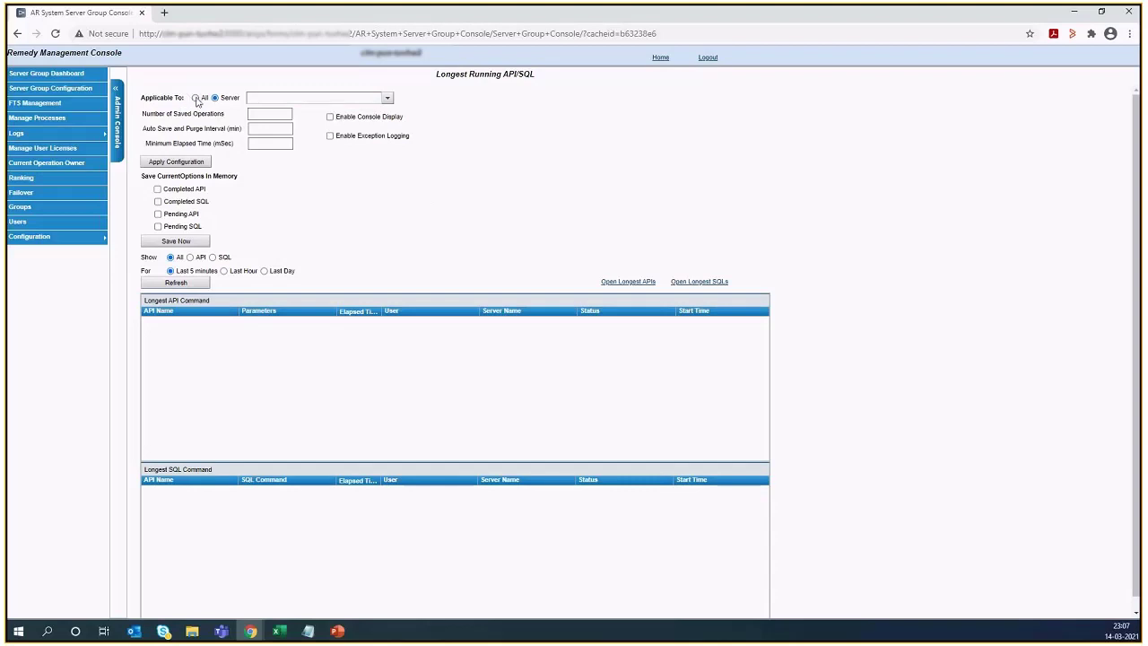
{"action": "left_click", "coordinate": [197, 99]}
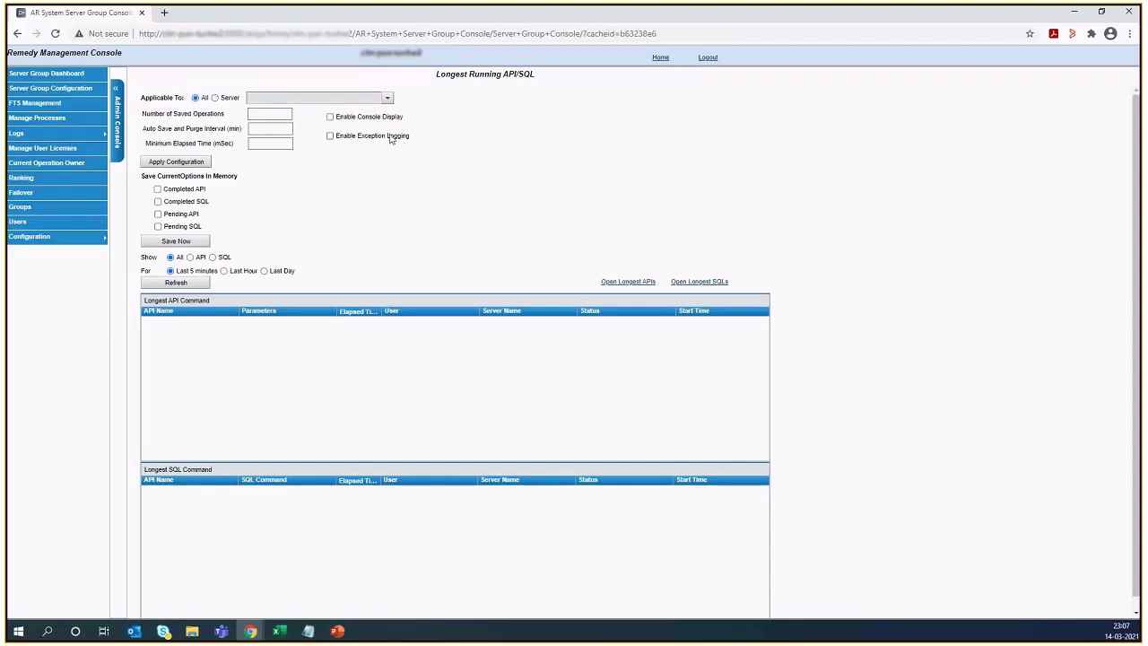
{"action": "left_click", "coordinate": [216, 99]}
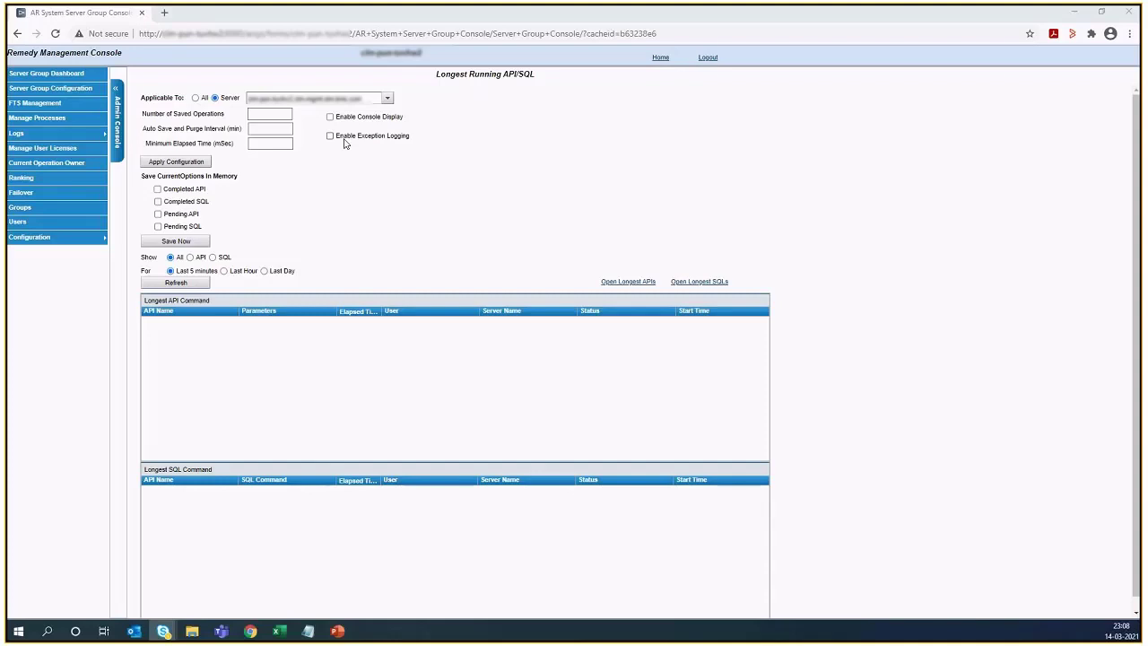
{"action": "left_click", "coordinate": [331, 136]}
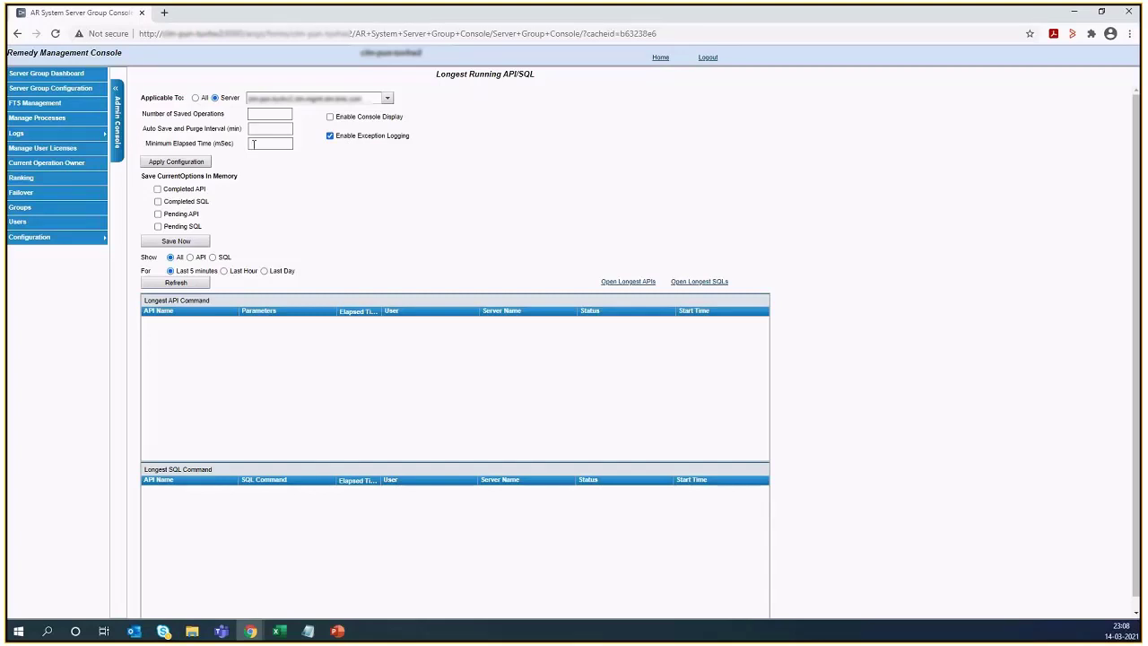
- Apply a configuration with 20 saved operations, an auto save and purge interval of 0 minutes and a minimum elapsed time of 5000 mSec
{"action": "left_click", "coordinate": [267, 114]}
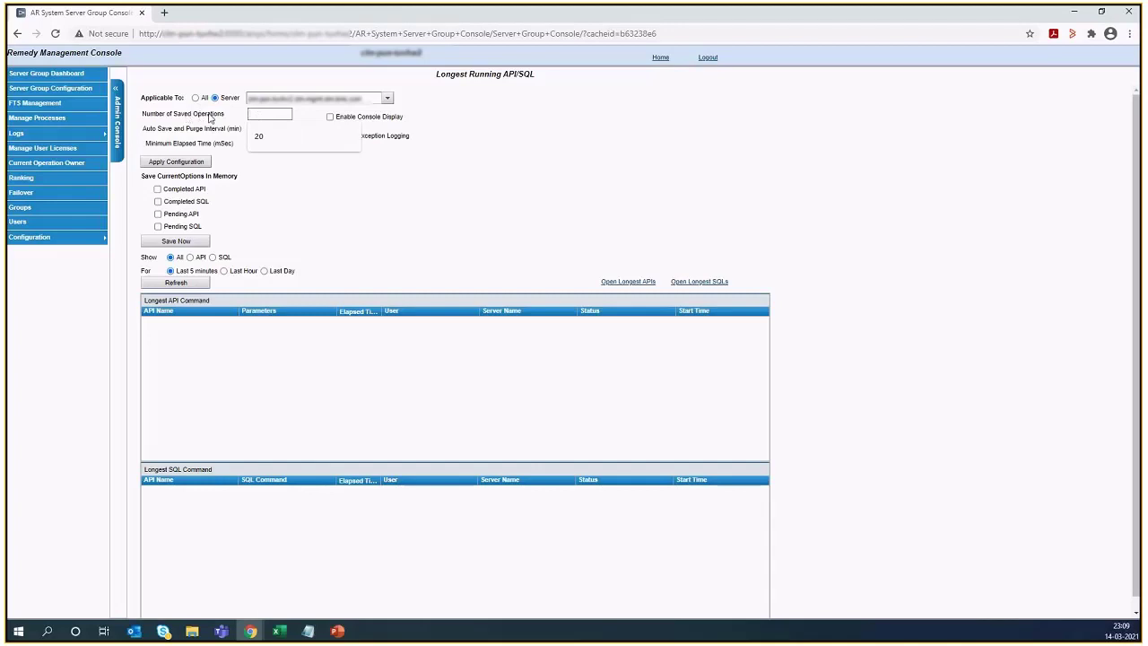
{"action": "left_click", "coordinate": [212, 118]}
{"action": "left_click", "coordinate": [255, 112]}
{"action": "left_click", "coordinate": [259, 135]}
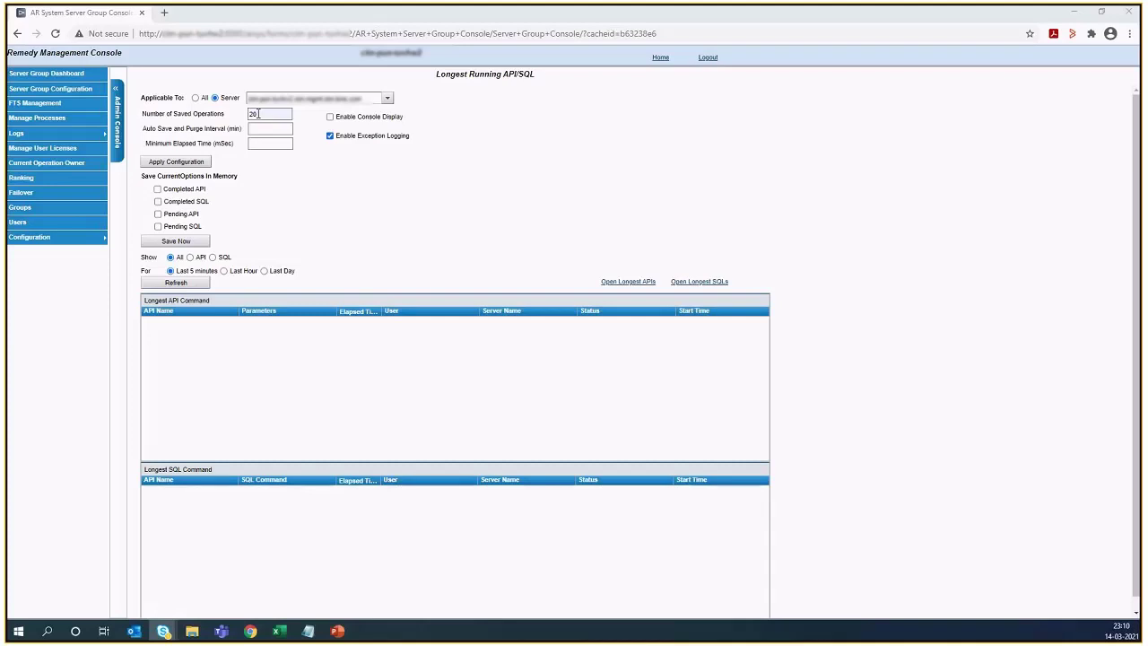
{"action": "left_click", "coordinate": [258, 128]}
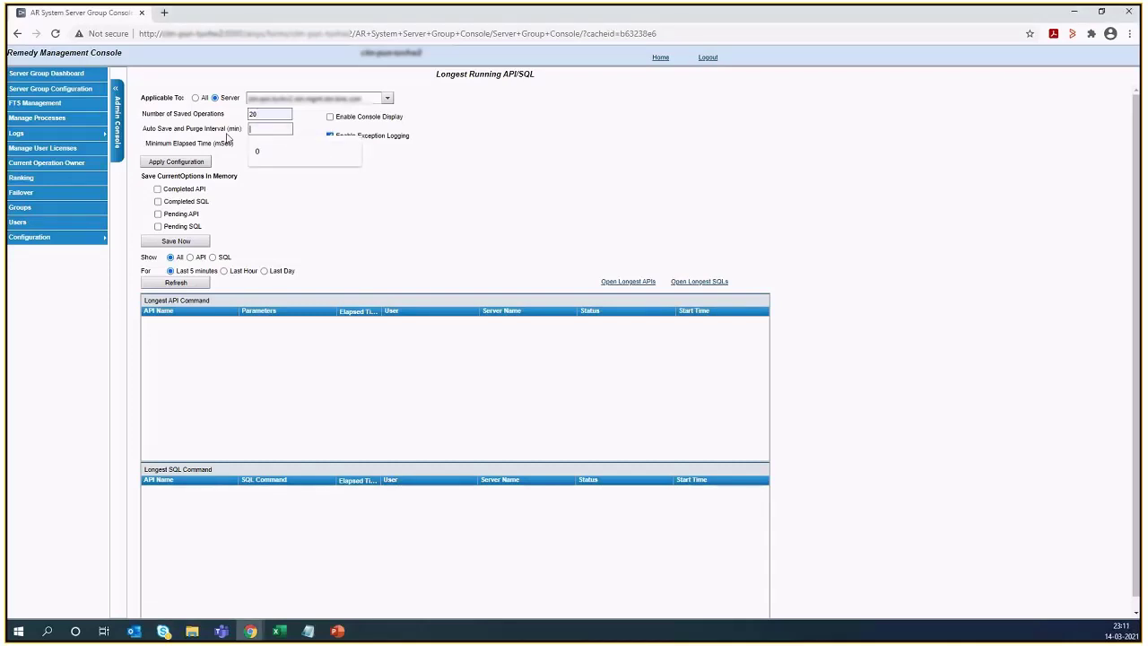
{"action": "left_click", "coordinate": [257, 151]}
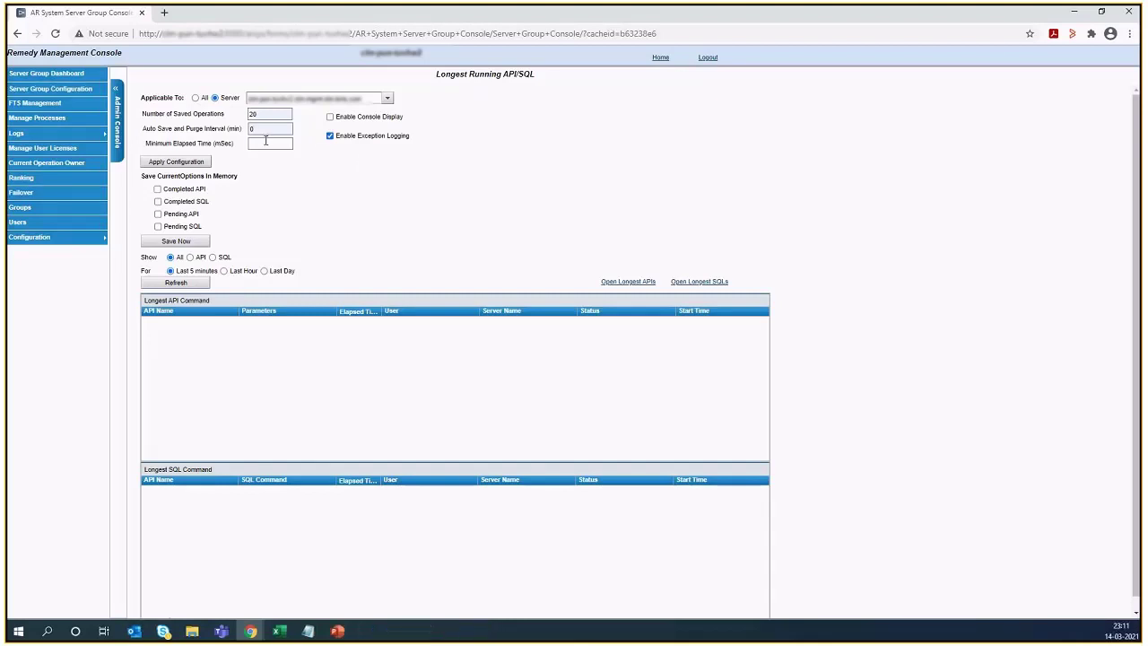
{"action": "left_click", "coordinate": [267, 144]}
{"action": "left_click", "coordinate": [269, 171]}
{"action": "left_click", "coordinate": [179, 166]}
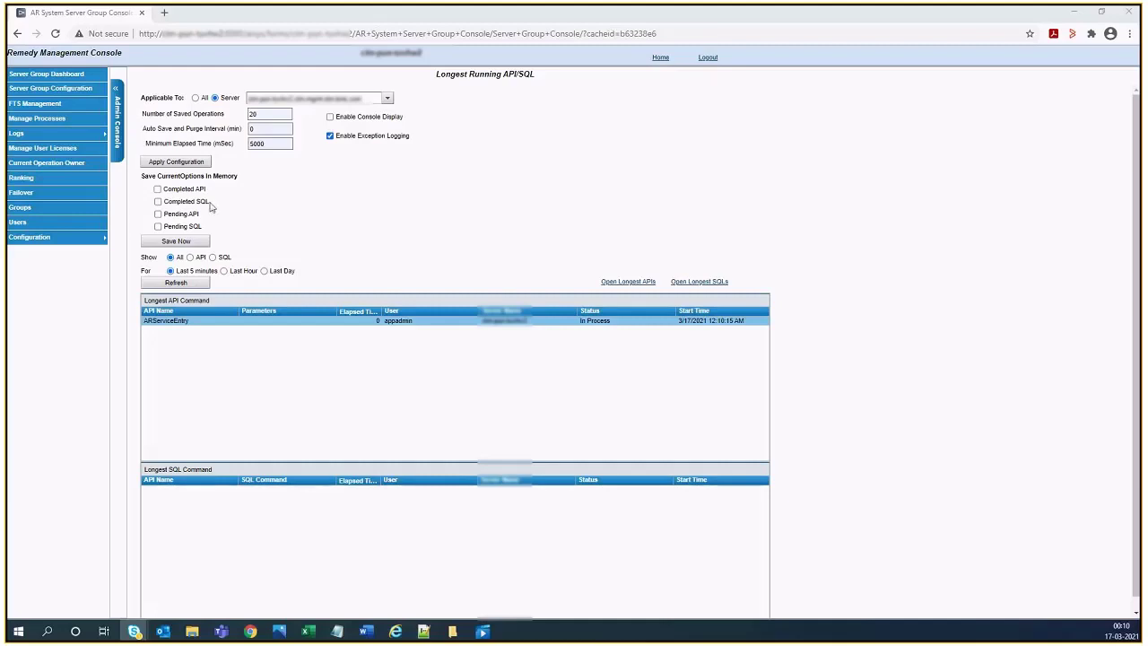
- Select Completed API, Completed SQL, Pending API and Pending SQL as the current in-memory operations to save
{"action": "left_click", "coordinate": [158, 189]}
{"action": "left_click", "coordinate": [158, 202]}
{"action": "left_click", "coordinate": [158, 214]}
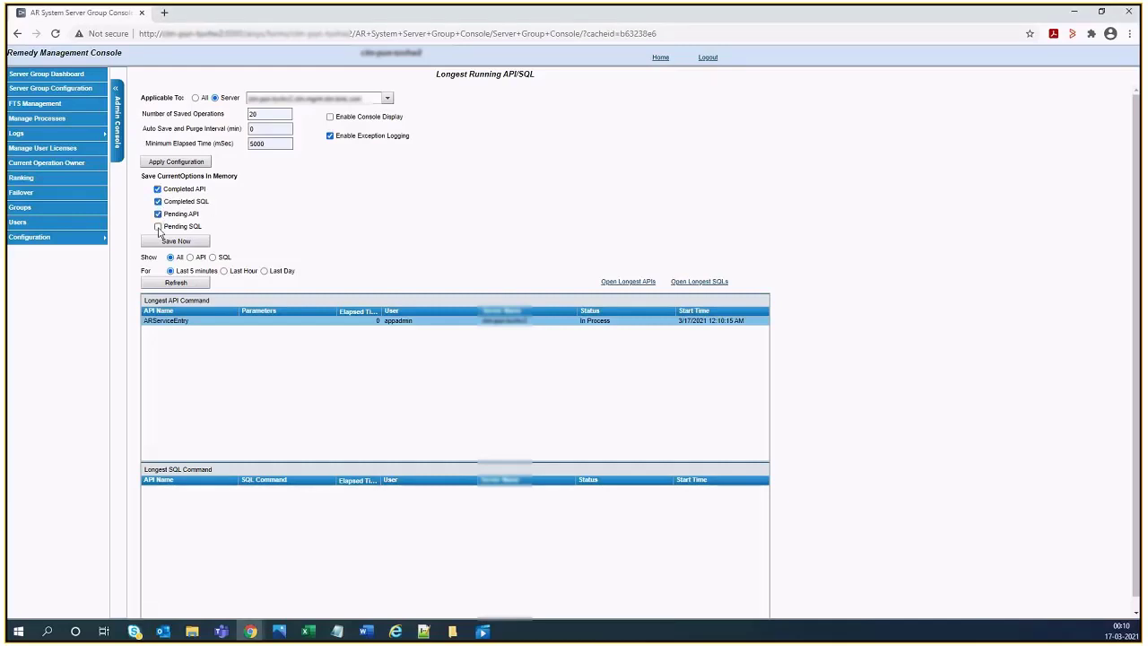
{"action": "left_click", "coordinate": [158, 227]}
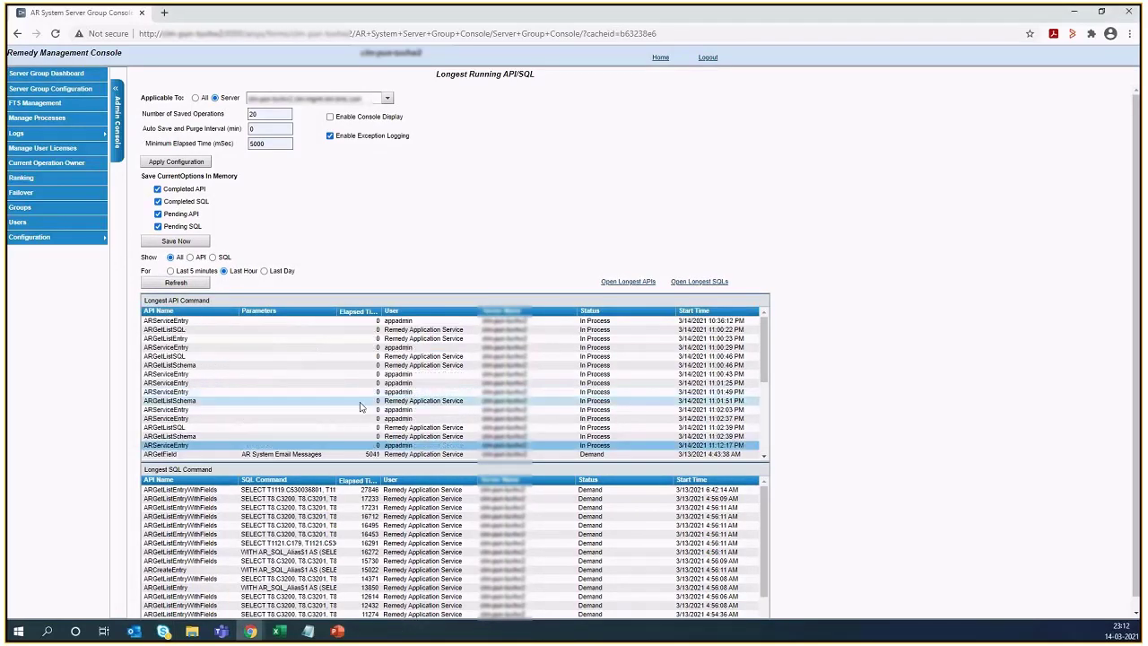
- Open the record of the Longest API Command entry with the highest elapsed time, NE:DatasetOptions
{"action": "scroll", "coordinate": [361, 413], "scroll_direction": "down", "scroll_amount": 3}
{"action": "scroll", "coordinate": [374, 451], "scroll_direction": "down", "scroll_amount": 1}
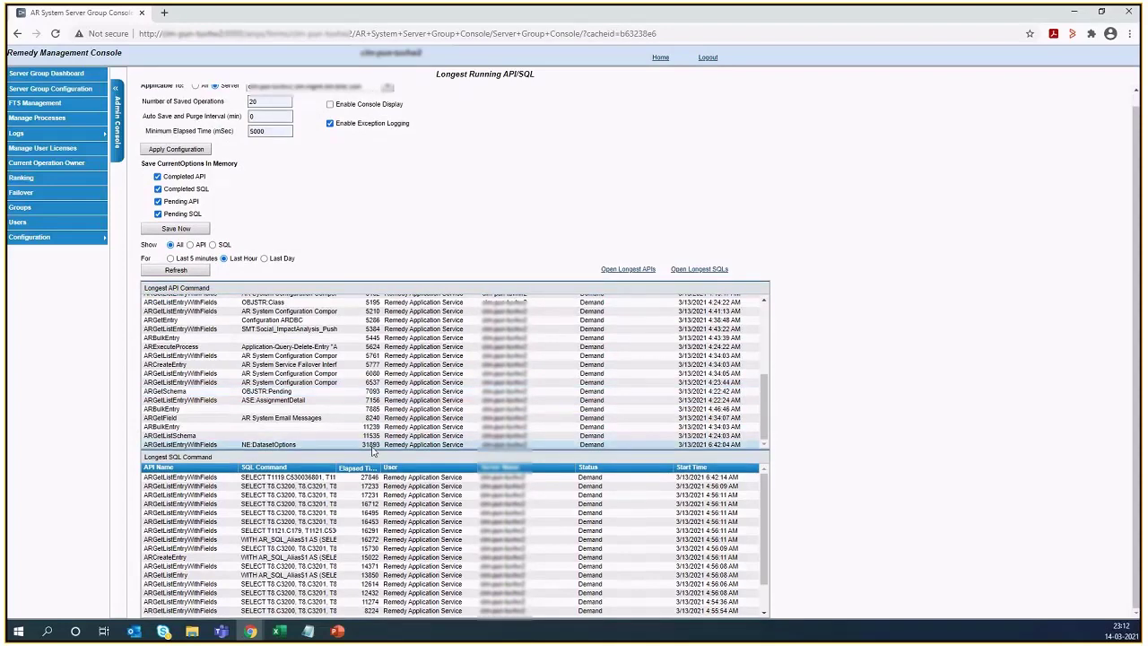
{"action": "left_click", "coordinate": [374, 446]}
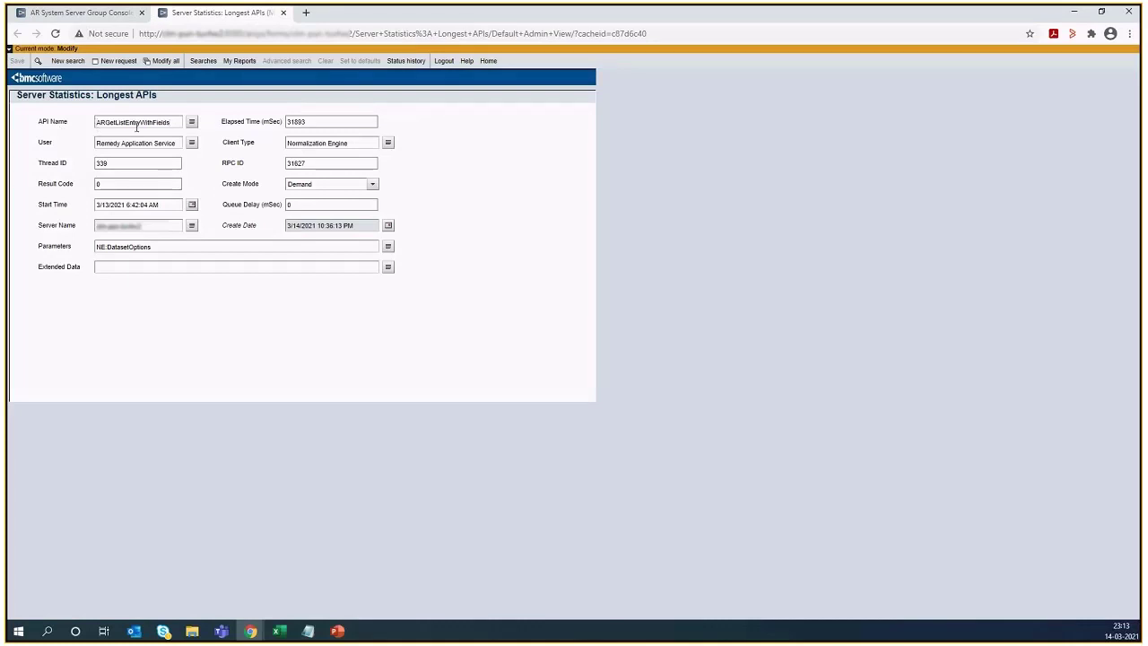
- Examine the API record's name, user, thread ID, start time, server name, parameters, elapsed time and RPC ID
{"action": "mouse_move", "coordinate": [162, 123]}
{"action": "left_mouse_down"}
{"action": "mouse_move", "coordinate": [116, 123]}
{"action": "mouse_move", "coordinate": [159, 143]}
{"action": "left_mouse_up"}
{"action": "left_click", "coordinate": [116, 164]}
{"action": "left_click_drag", "start_coordinate": [116, 164], "coordinate": [60, 185]}
{"action": "left_click_drag", "start_coordinate": [167, 205], "coordinate": [83, 225]}
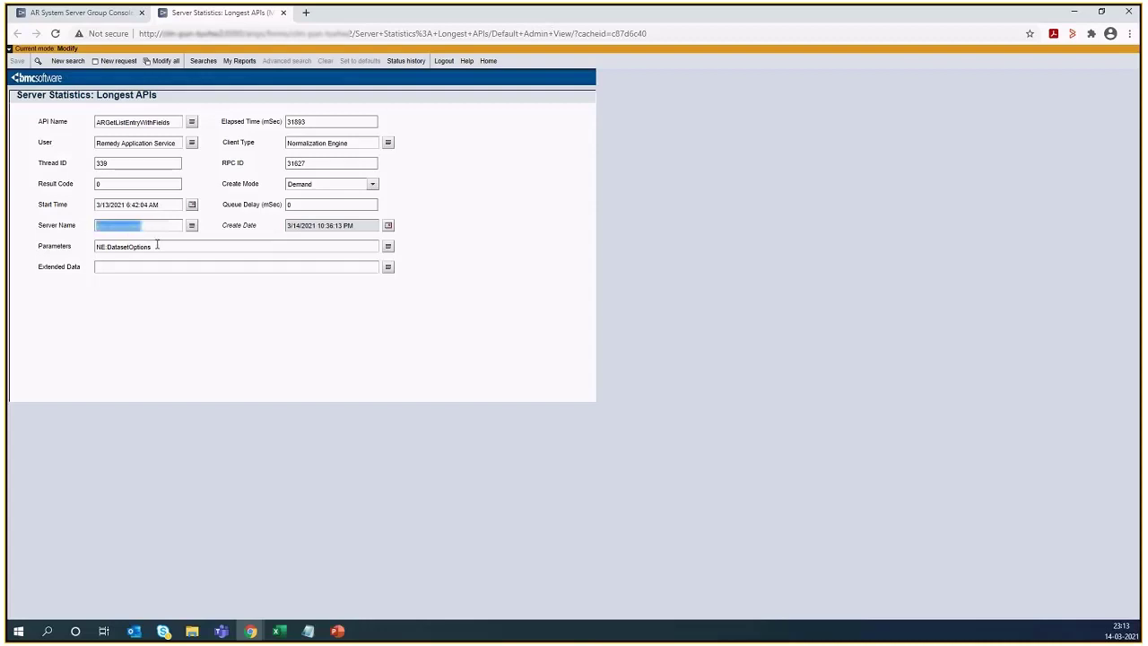
{"action": "left_click_drag", "start_coordinate": [157, 244], "coordinate": [97, 254]}
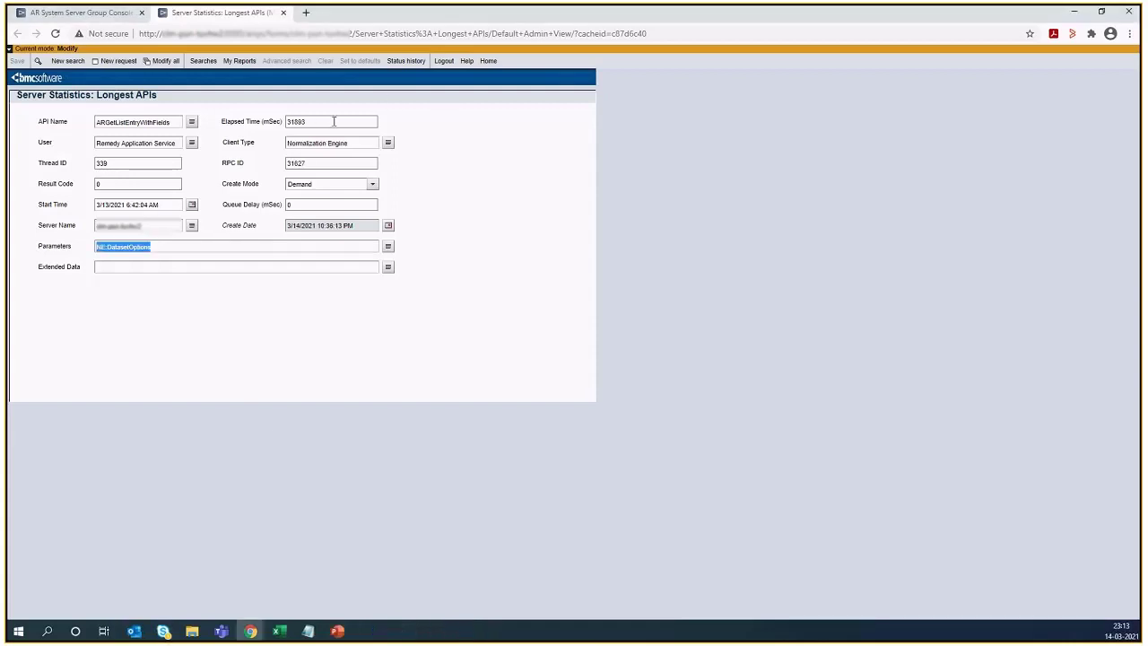
{"action": "left_click_drag", "start_coordinate": [333, 122], "coordinate": [275, 148]}
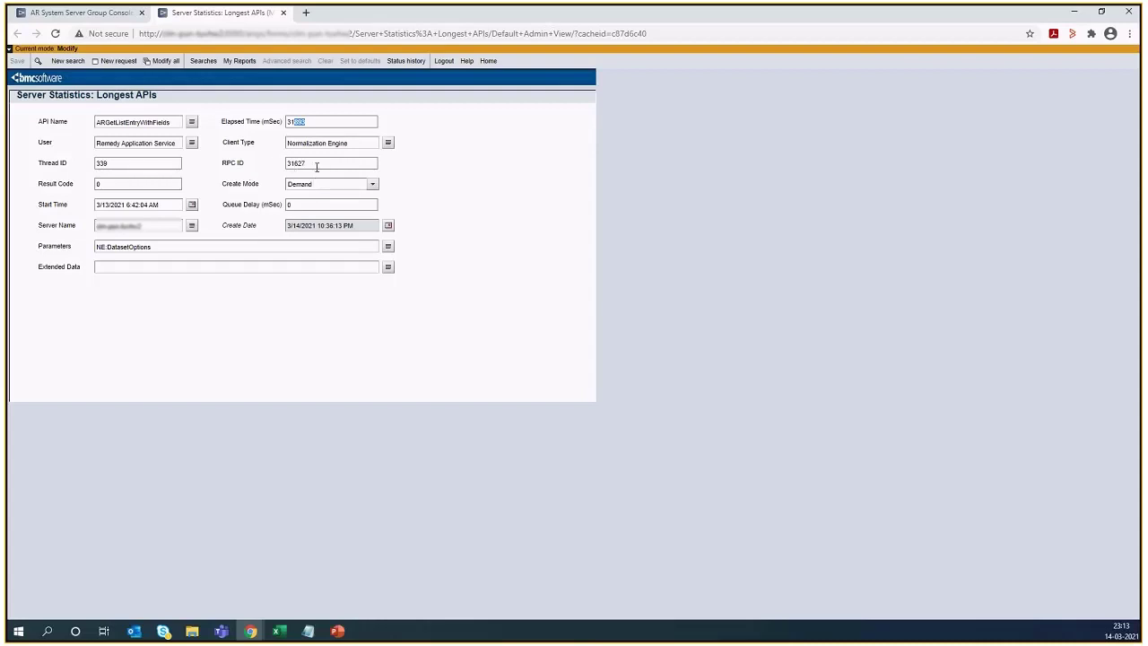
{"action": "left_click", "coordinate": [335, 163]}
- Open the record of the Longest SQL Command entry with the highest elapsed time and view its full SQL command text
{"action": "left_click", "coordinate": [90, 14]}
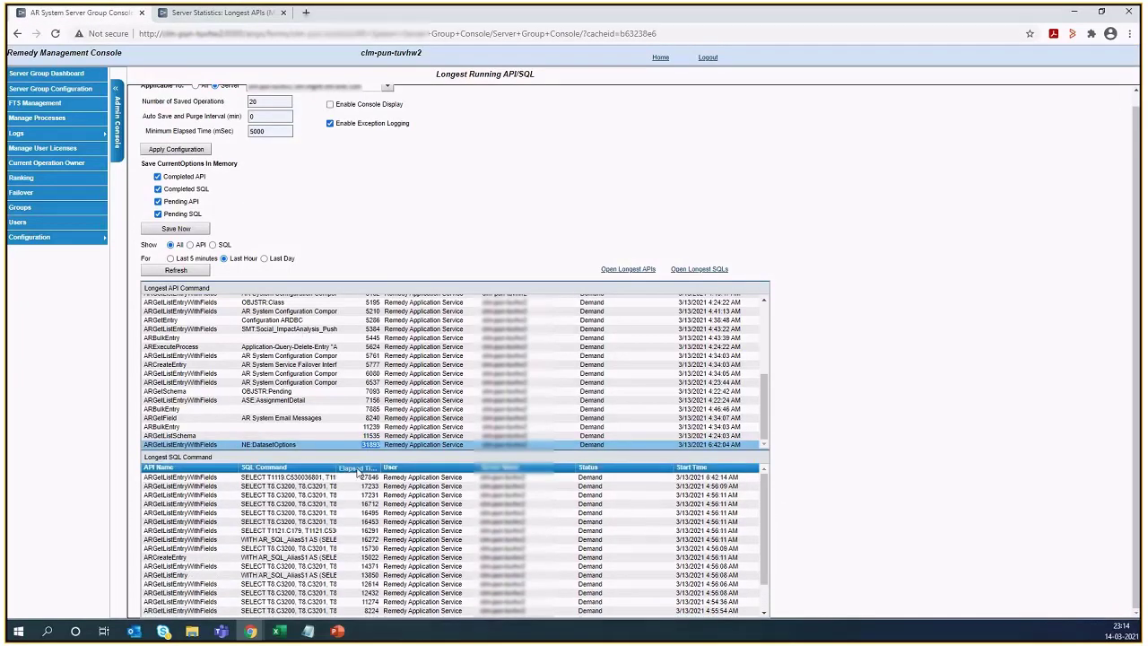
{"action": "left_click", "coordinate": [359, 471]}
{"action": "scroll", "coordinate": [363, 571], "scroll_direction": "down", "scroll_amount": 1}
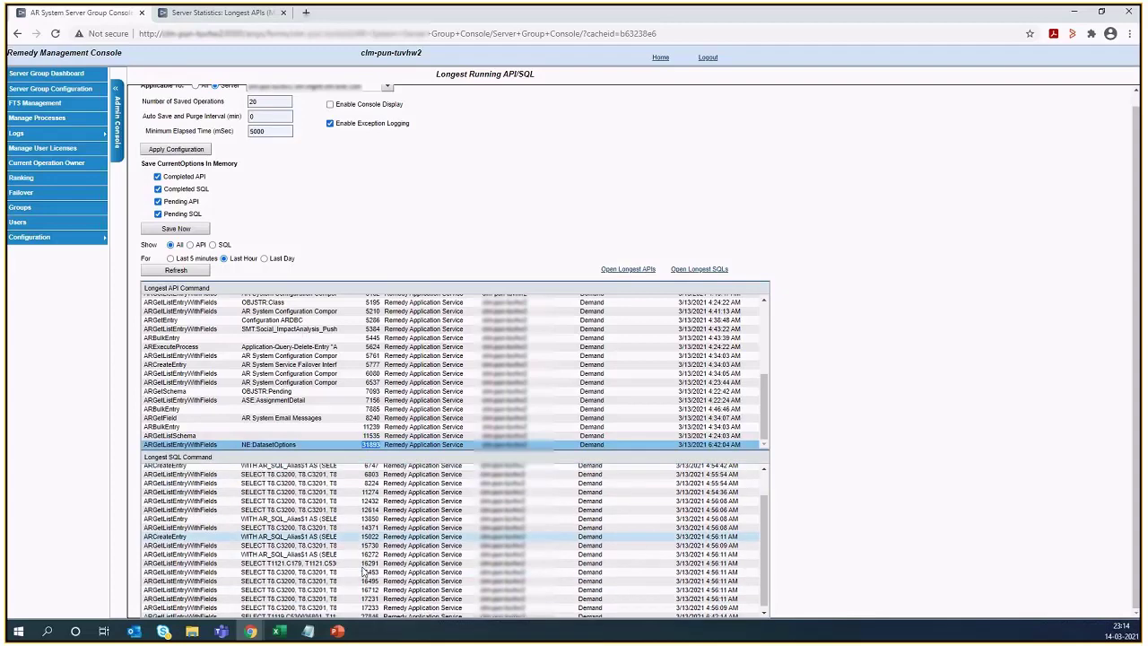
{"action": "scroll", "coordinate": [364, 572], "scroll_direction": "down", "scroll_amount": 1}
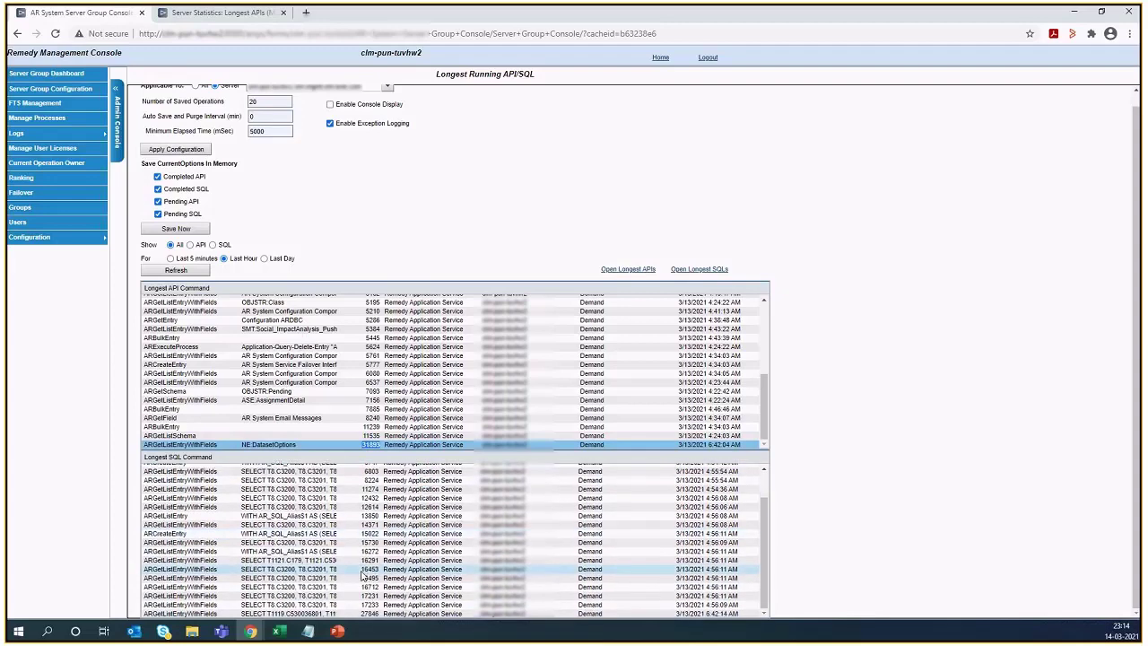
{"action": "double_click", "coordinate": [378, 616]}
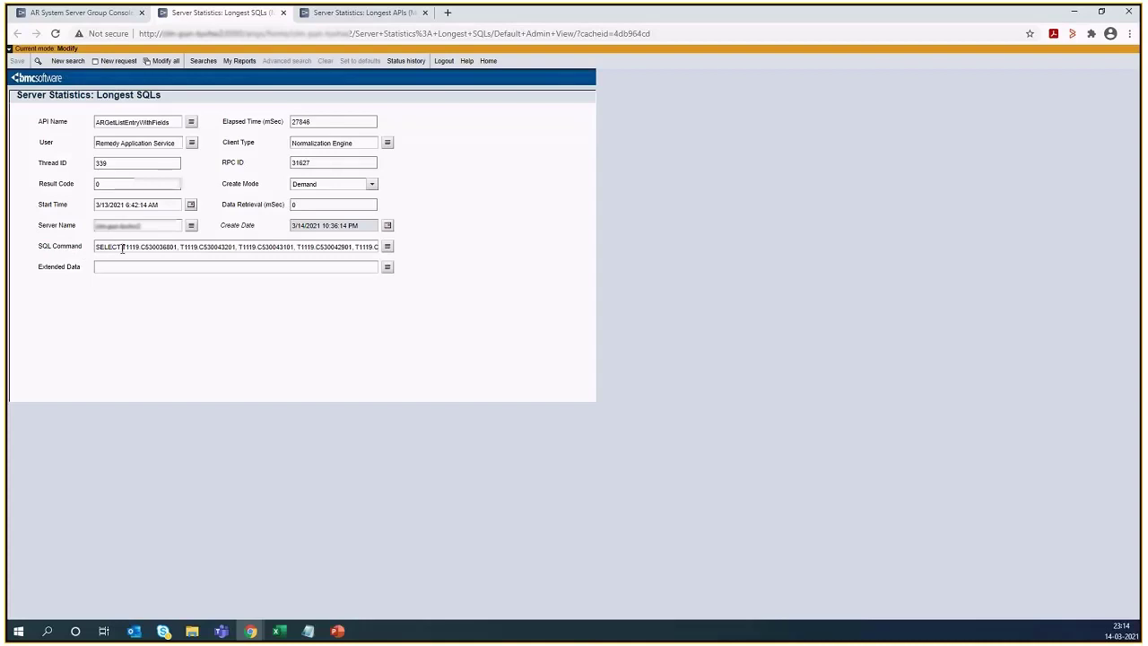
{"action": "left_click", "coordinate": [387, 247]}
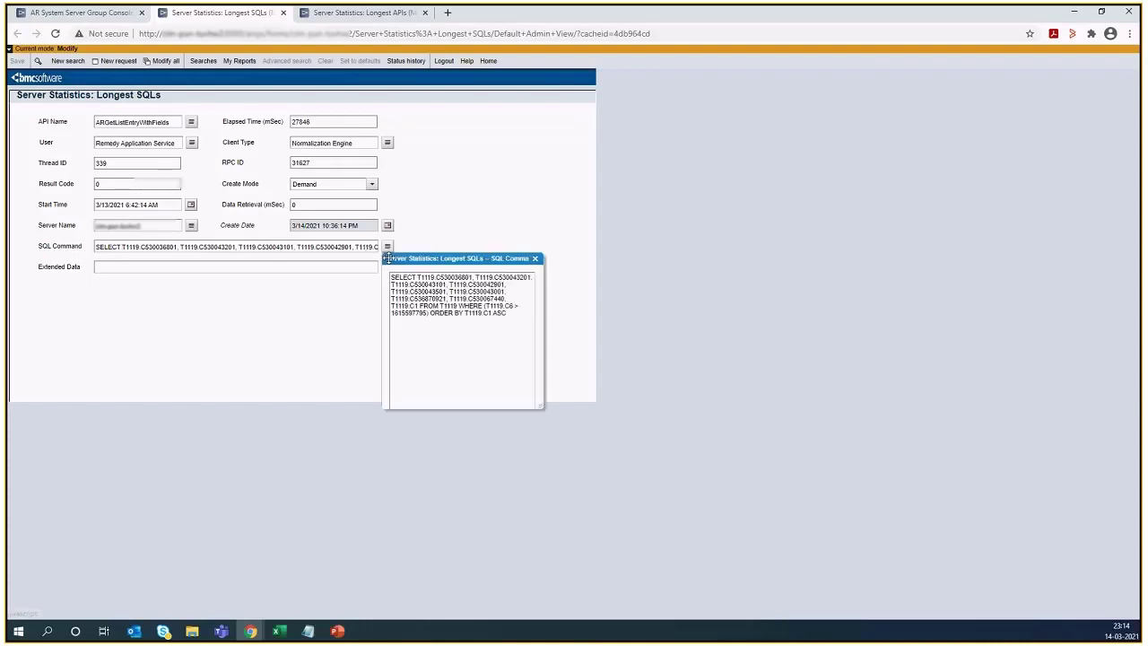
{"action": "left_click", "coordinate": [682, 258]}
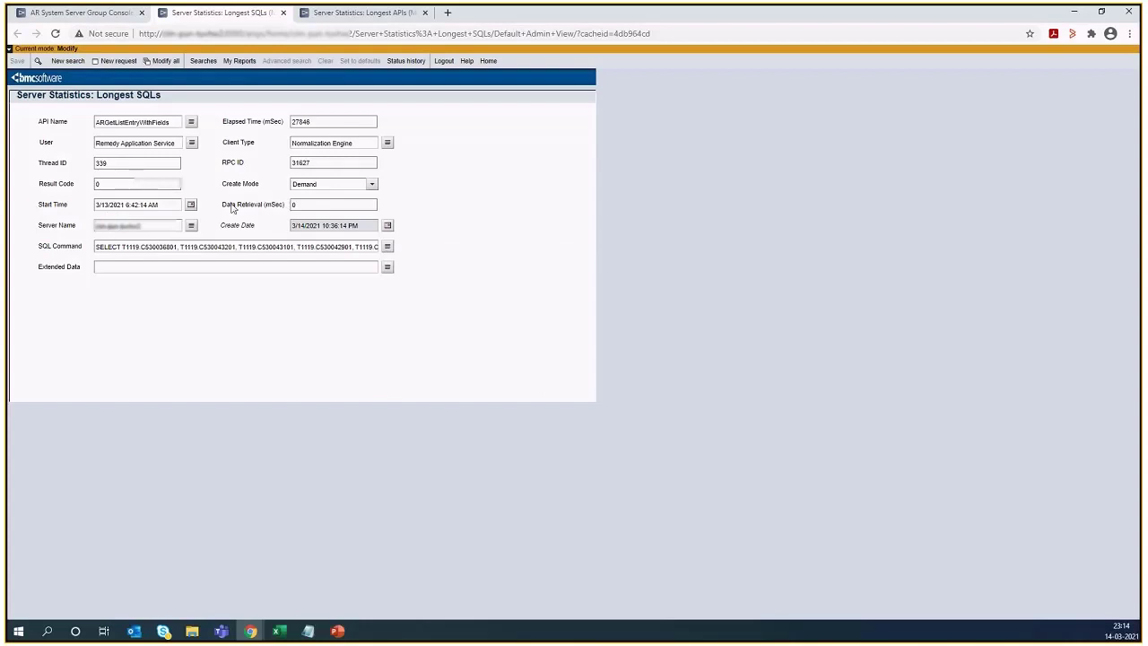
- Return to the server group console and show only the API commands, followed by only the SQL commands
{"action": "left_click", "coordinate": [39, 14]}
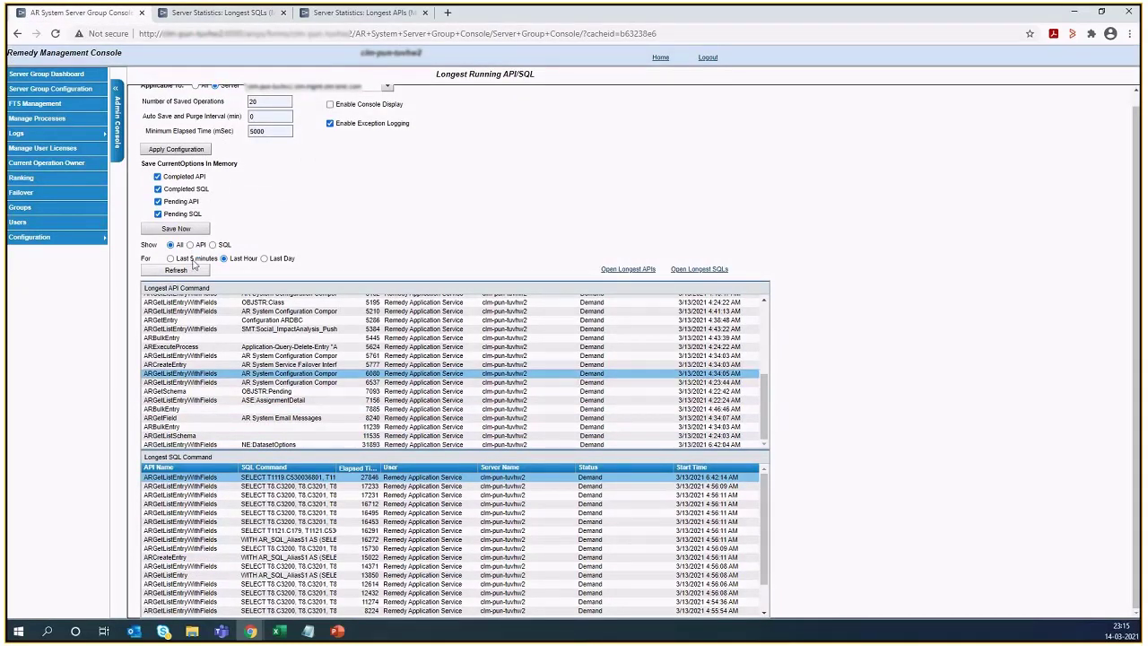
{"action": "left_click", "coordinate": [189, 245]}
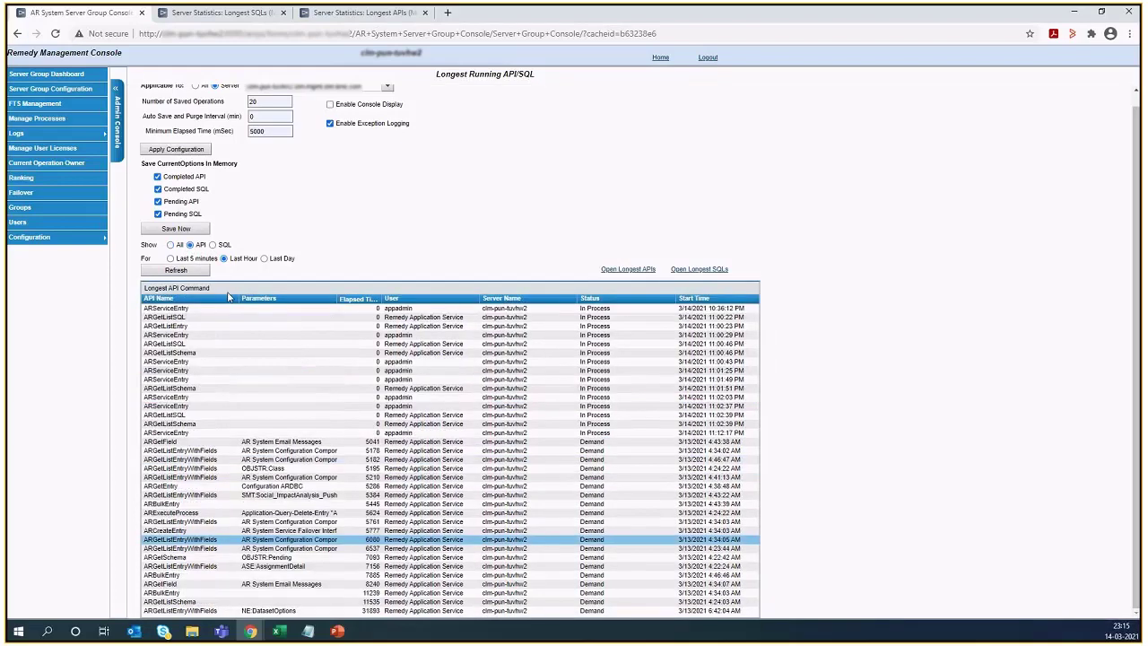
{"action": "left_click", "coordinate": [213, 245]}
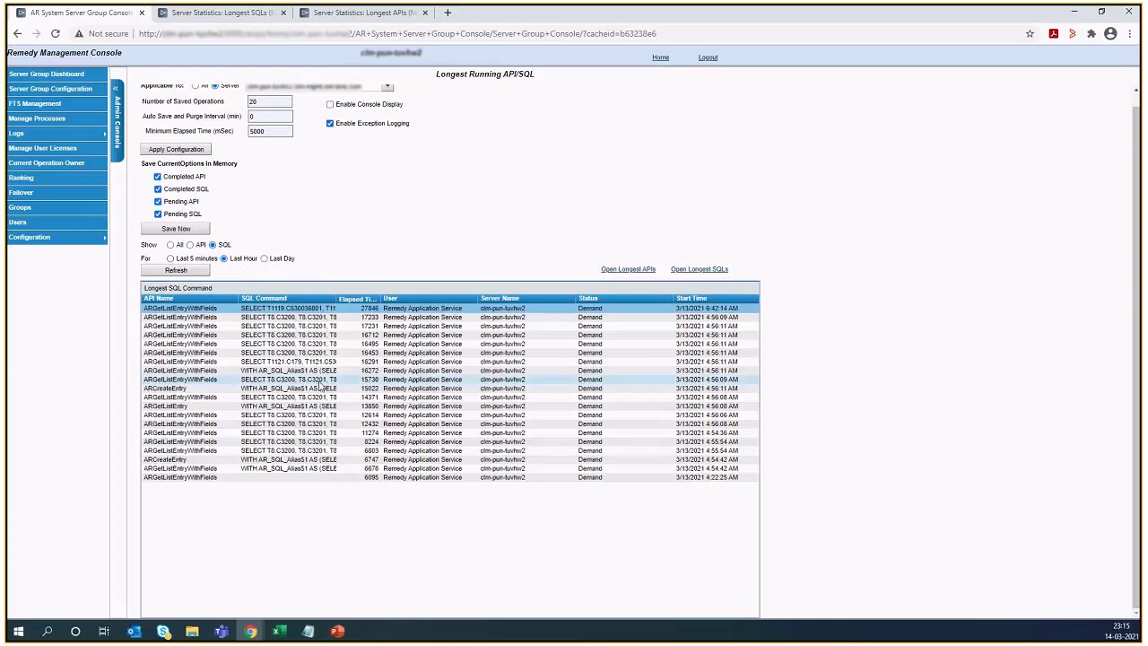
- Show all commands for the last day and examine the longest API and SQL command lists
{"action": "left_click", "coordinate": [264, 259]}
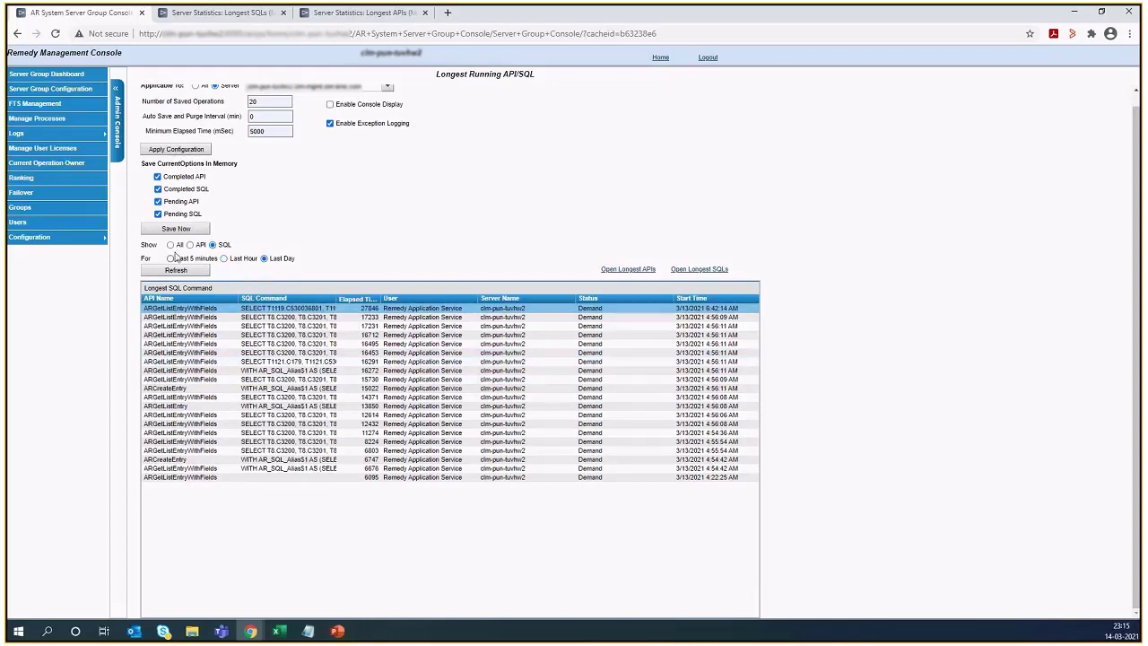
{"action": "left_click", "coordinate": [170, 245]}
{"action": "scroll", "coordinate": [594, 544], "scroll_direction": "down", "scroll_amount": 1}
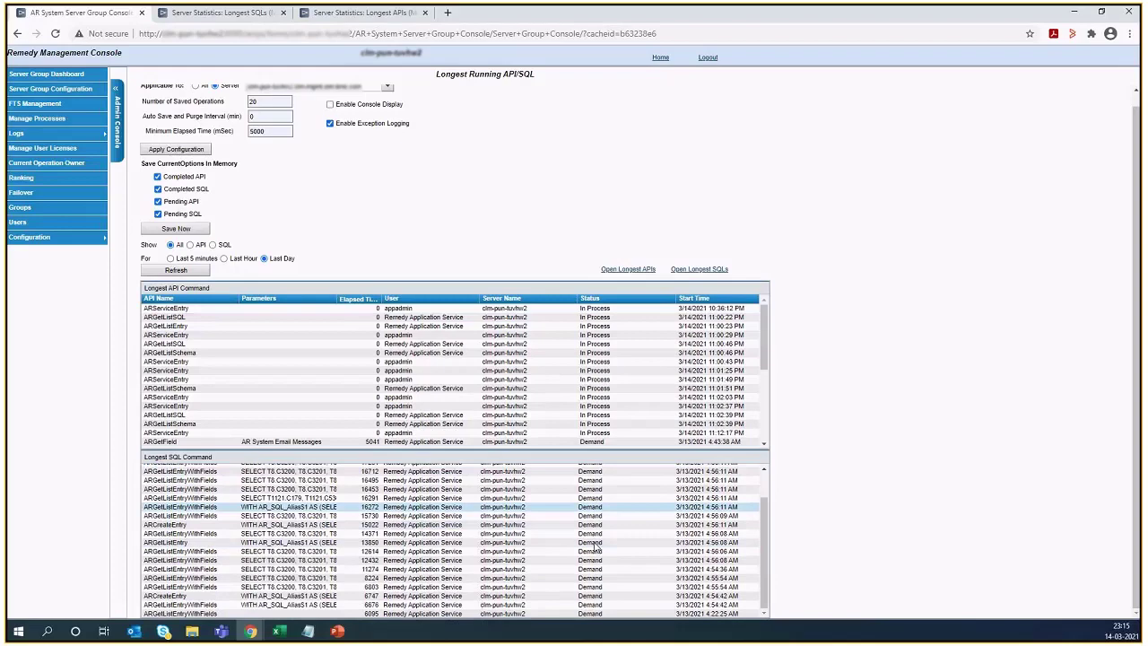
{"action": "scroll", "coordinate": [594, 544], "scroll_direction": "up", "scroll_amount": 1}
{"action": "scroll", "coordinate": [492, 406], "scroll_direction": "down", "scroll_amount": 5}
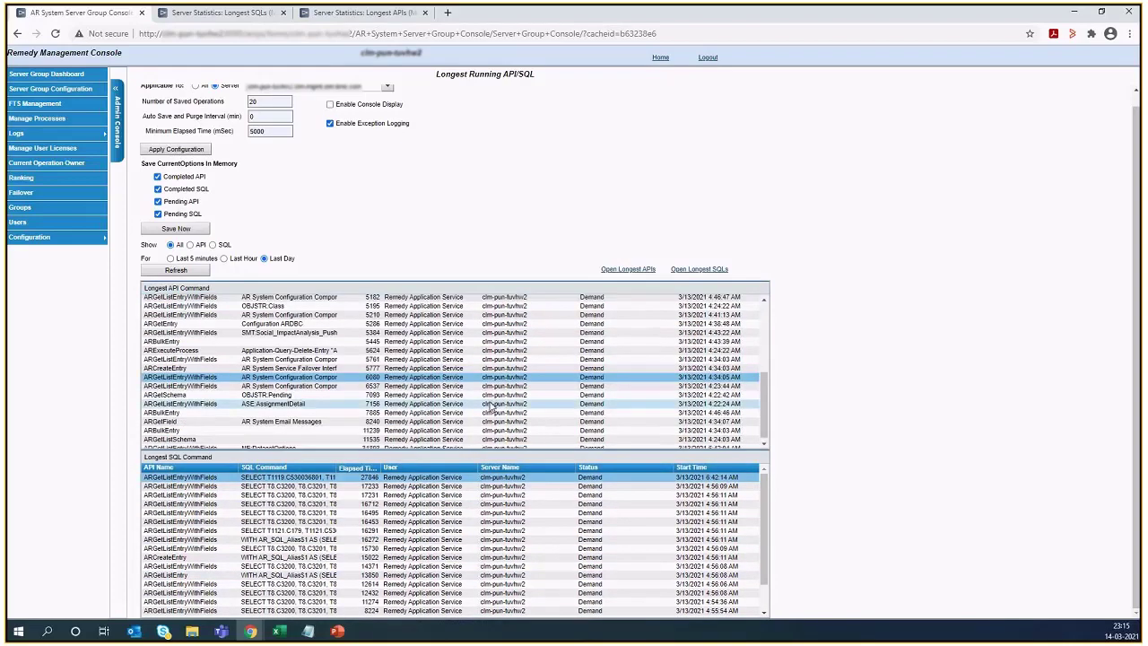
{"action": "scroll", "coordinate": [491, 406], "scroll_direction": "up", "scroll_amount": 5}
{"action": "scroll", "coordinate": [492, 407], "scroll_direction": "down", "scroll_amount": 5}
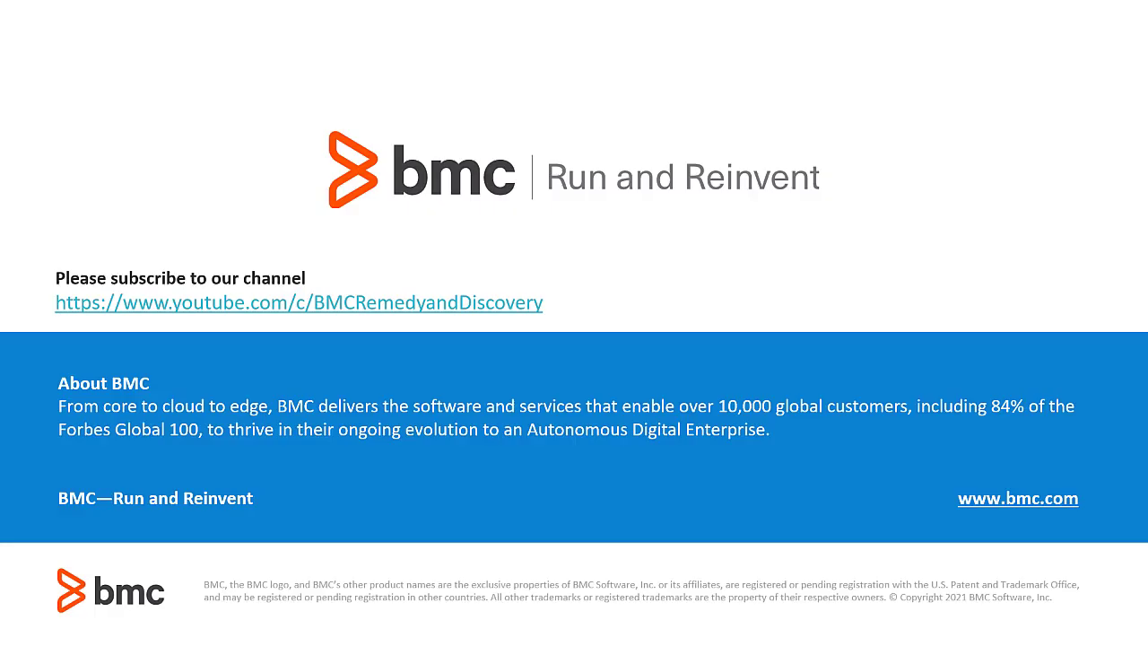